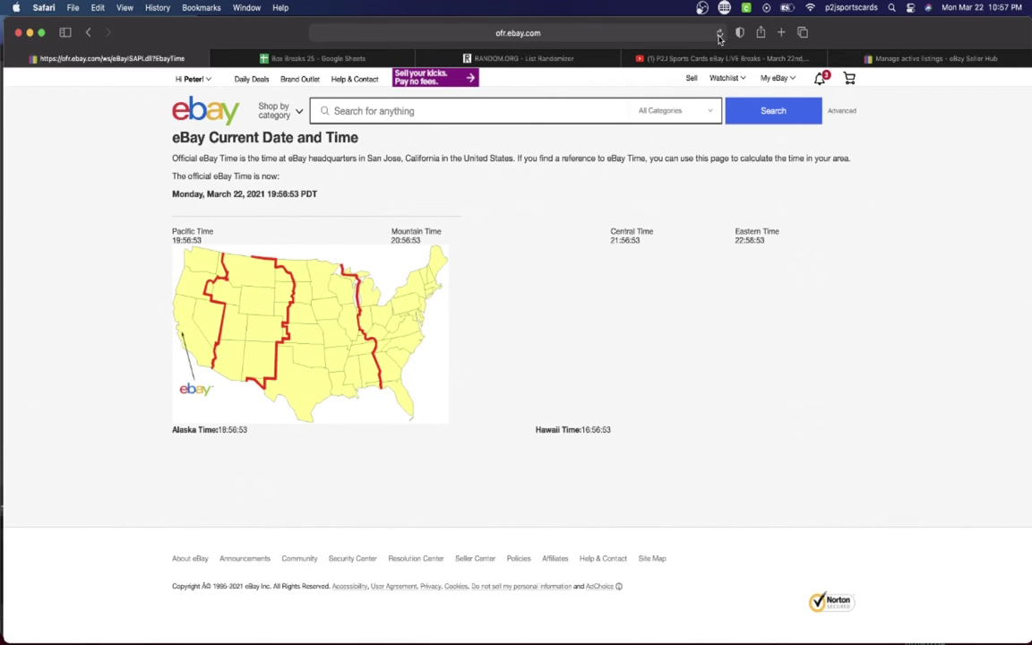
# Step: Reload the eBay Current Date and Time page so it reads 19:57:02 PDT
pyautogui.click(720, 34)
# Step: In Box Breaks 25, review the usernames in column C from C1 down to C30
pyautogui.click(316, 61)
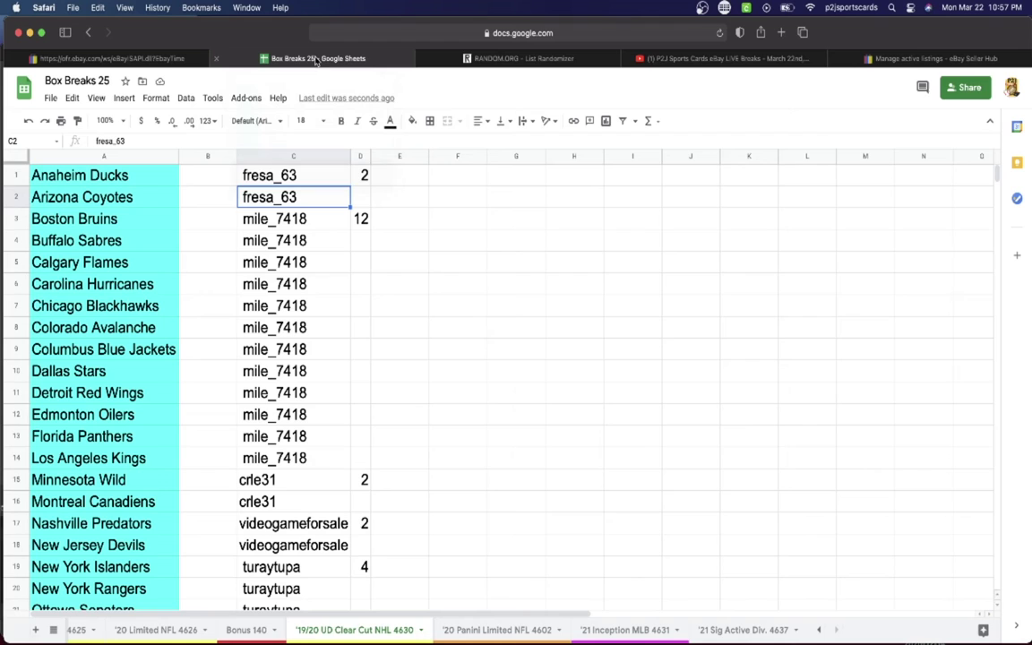
pyautogui.click(273, 175)
pyautogui.click(282, 221)
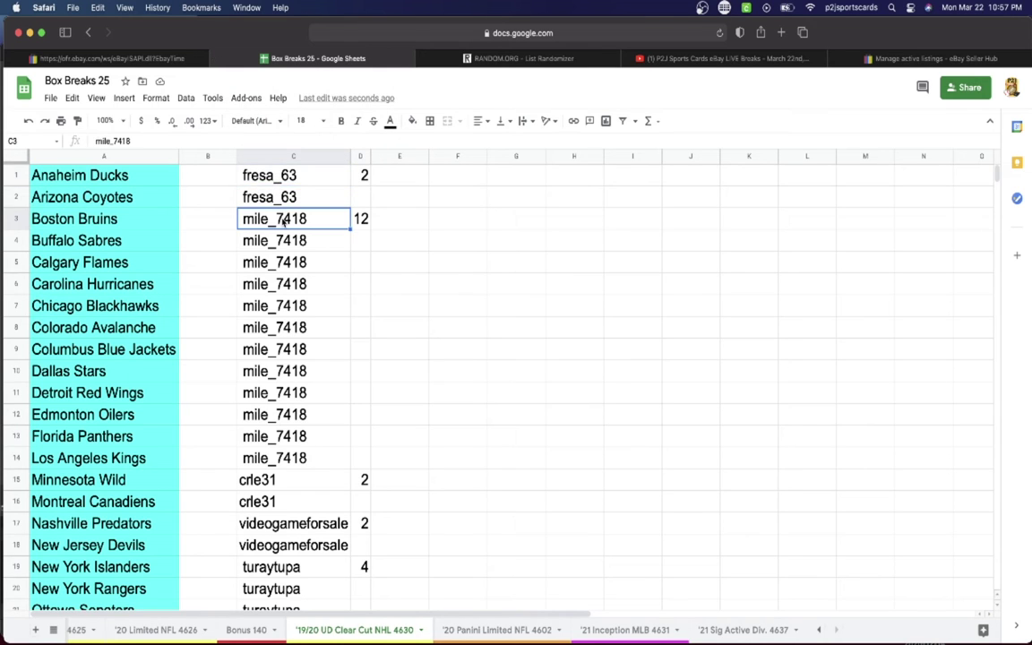
pyautogui.scroll(-5, 282, 221)
pyautogui.click(283, 198)
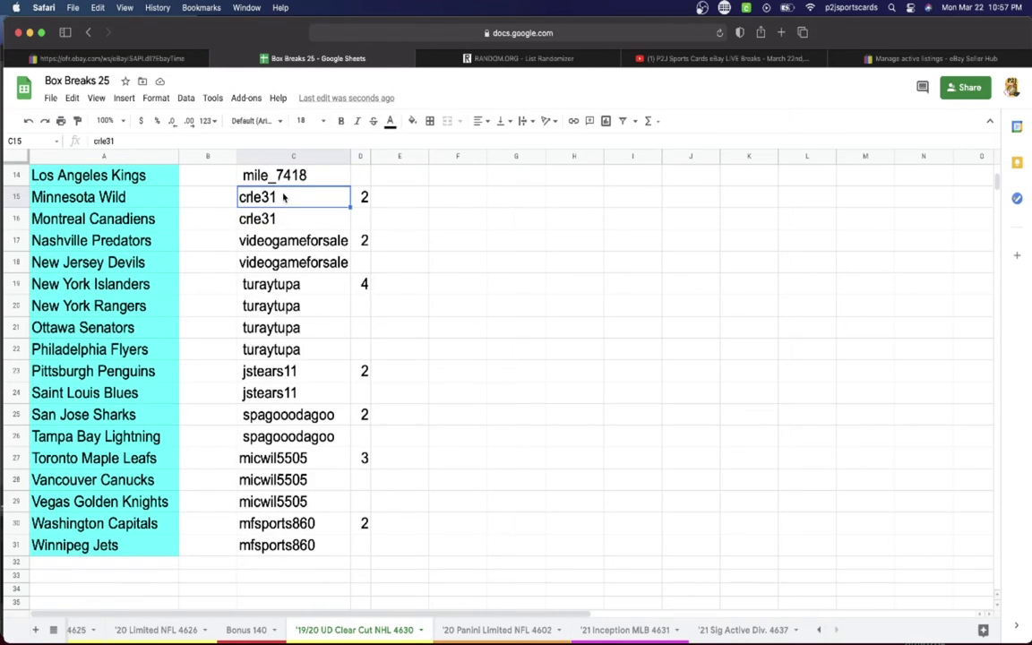
pyautogui.click(287, 242)
pyautogui.click(287, 263)
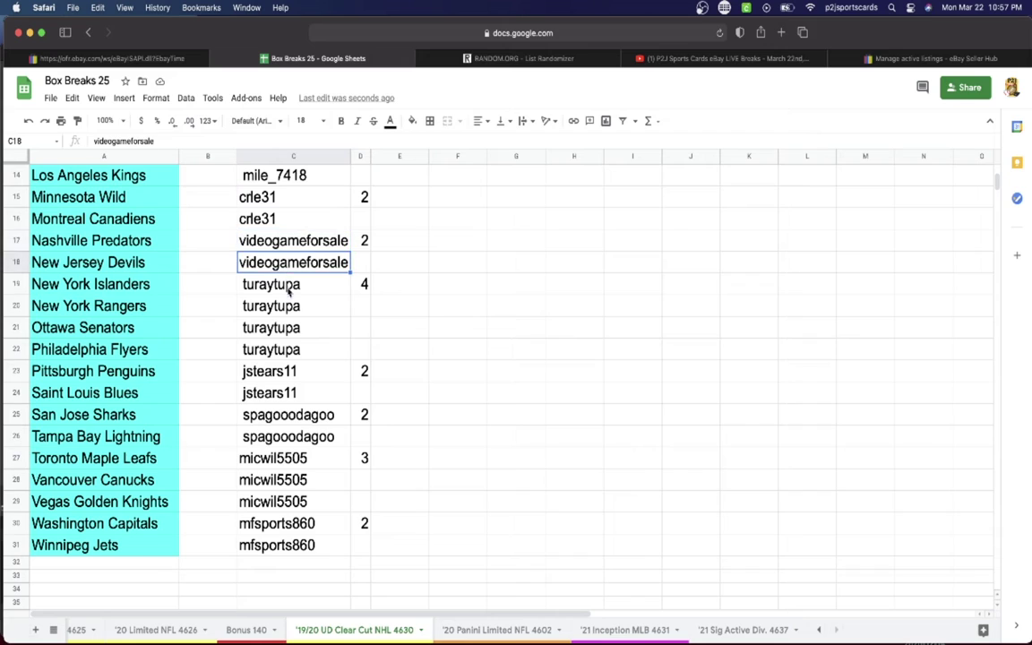
pyautogui.click(287, 287)
pyautogui.click(259, 352)
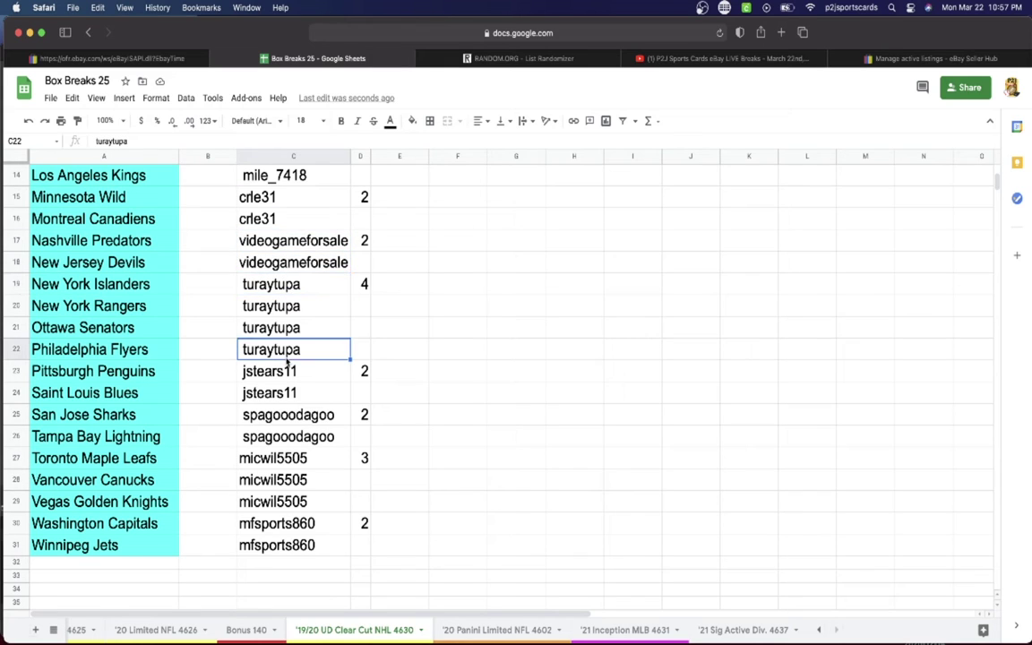
pyautogui.click(275, 418)
pyautogui.click(275, 458)
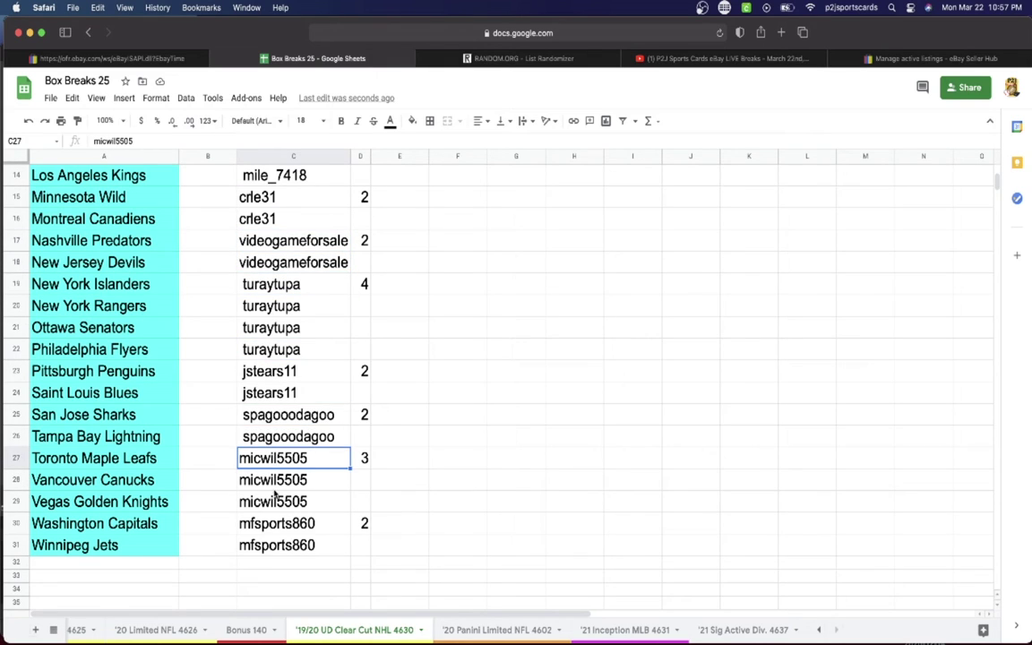
pyautogui.click(273, 523)
pyautogui.scroll(5, 271, 537)
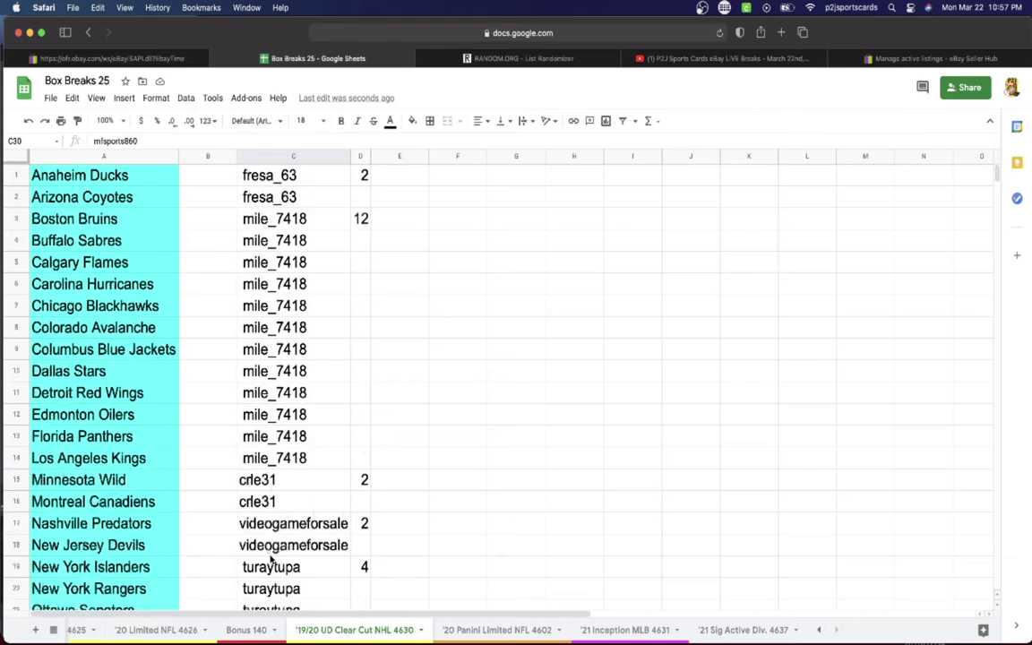
# Step: Copy the whole of column C and bring up the RANDOM.ORG List Randomizer
pyautogui.click(303, 157)
pyautogui.press('super+c')
pyautogui.scroll(-10, 303, 157)
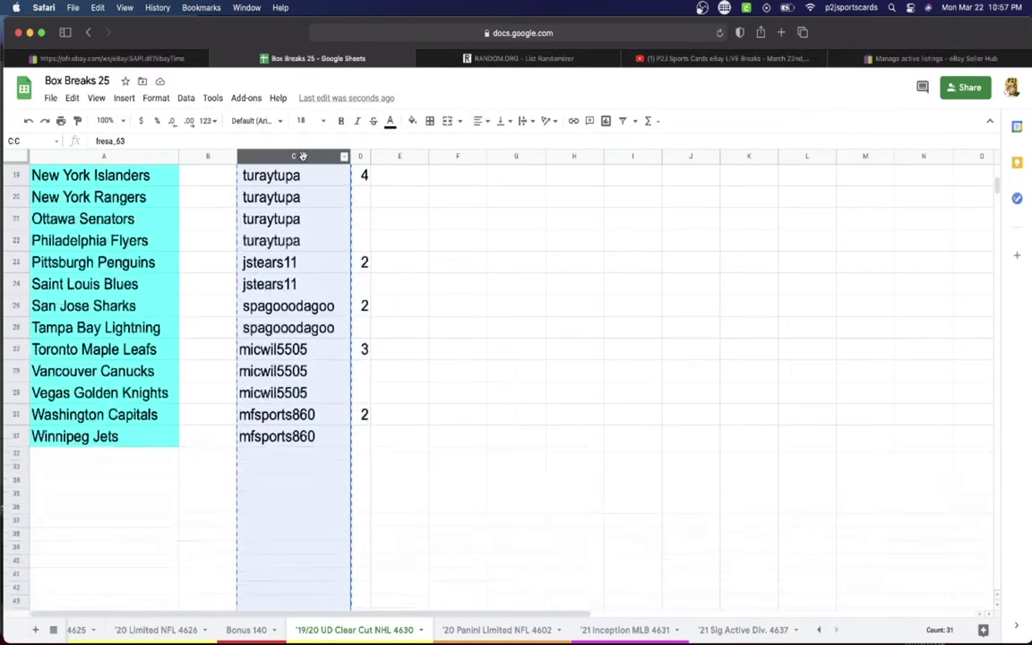
pyautogui.scroll(10, 303, 268)
pyautogui.click(523, 58)
# Step: Load the 31 usernames into the list and randomize them once
pyautogui.click(404, 344)
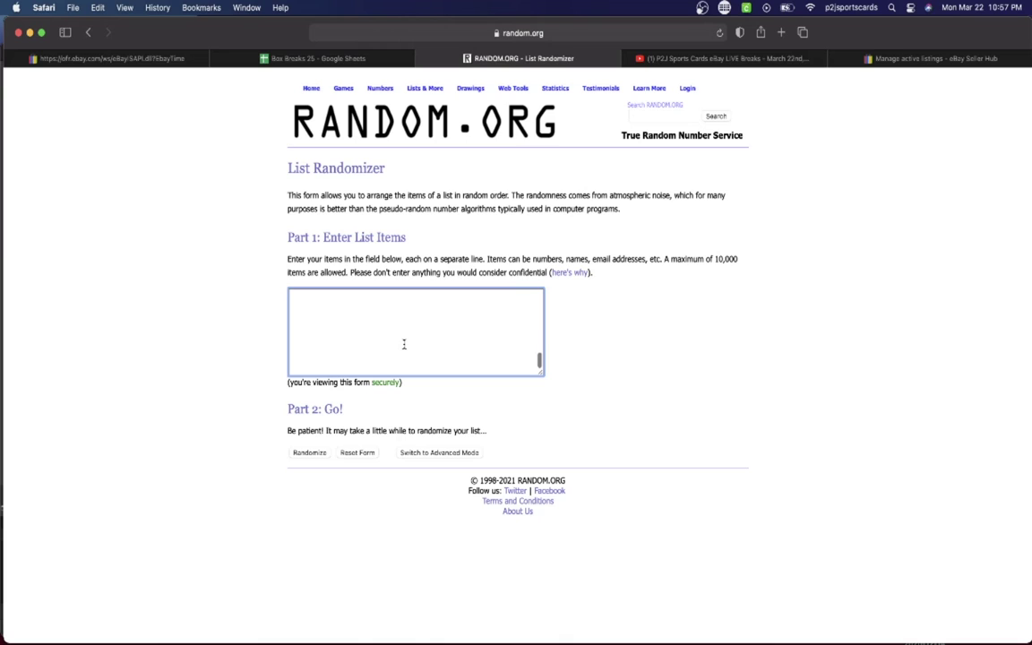
pyautogui.scroll(10, 404, 344)
pyautogui.scroll(10, 404, 344)
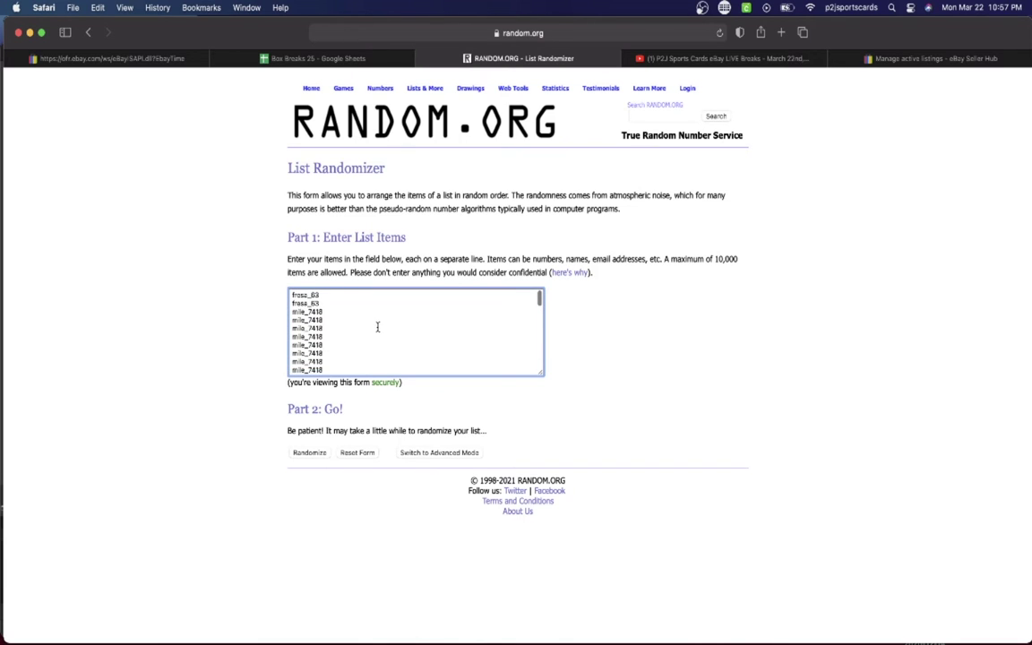
pyautogui.scroll(-10, 377, 327)
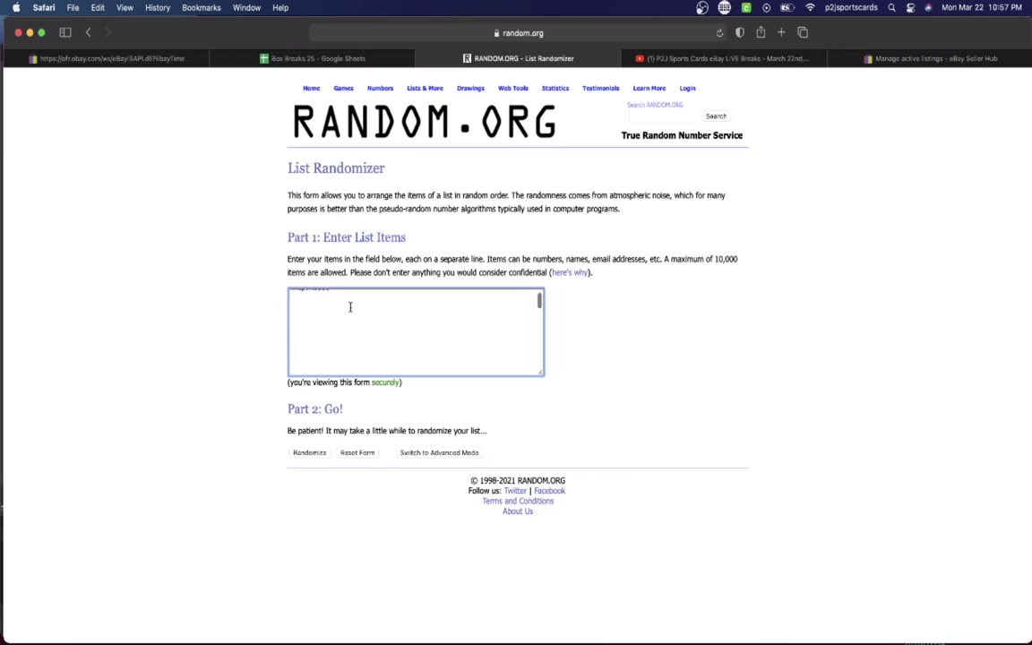
pyautogui.scroll(5, 350, 307)
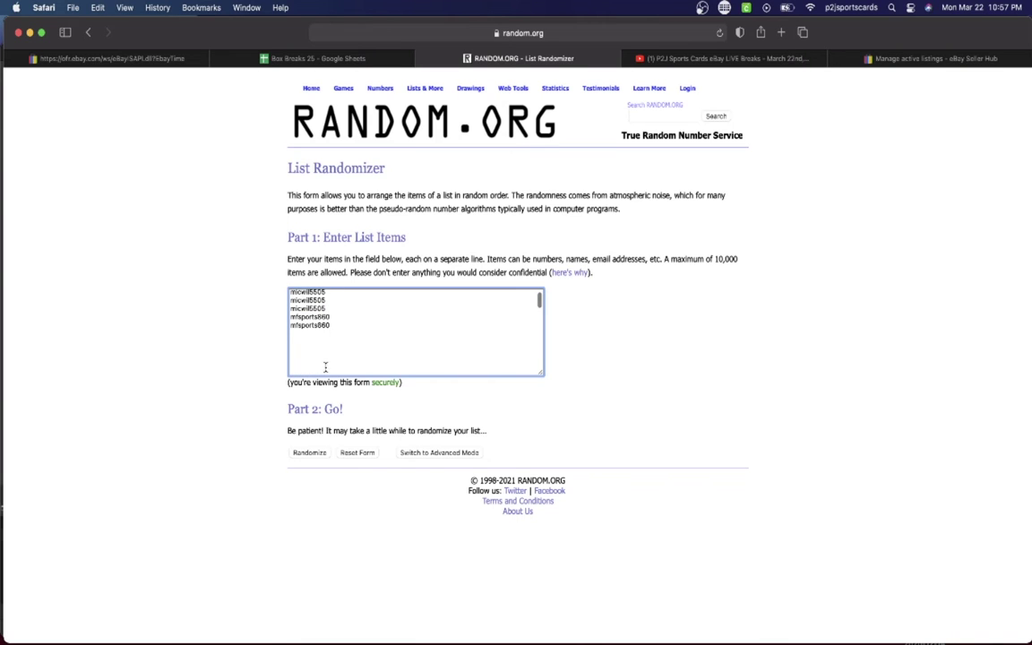
pyautogui.click(309, 453)
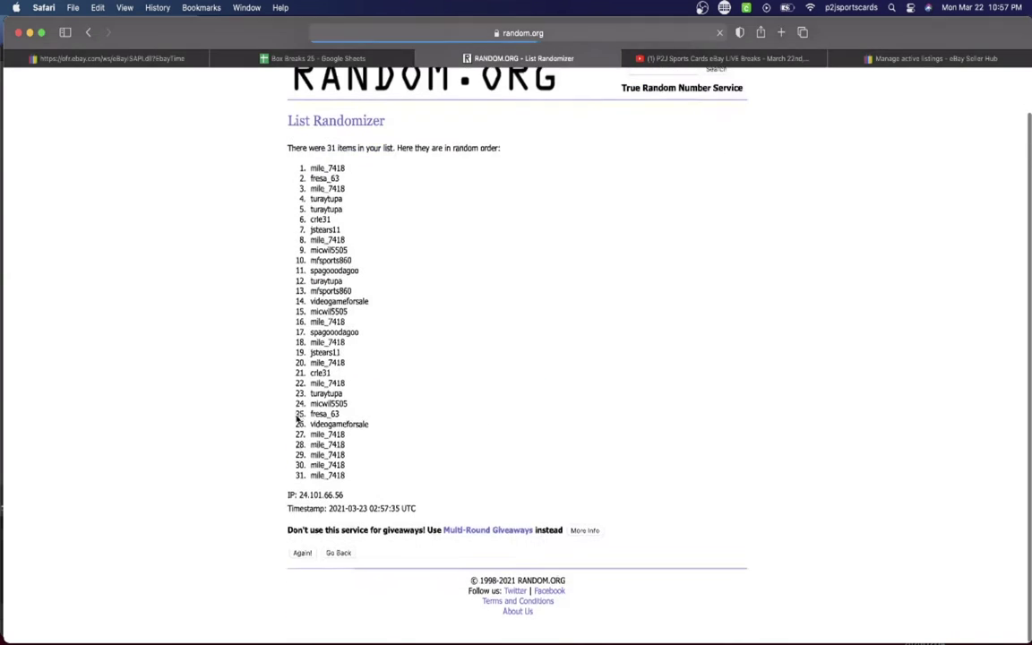
# Step: Reshuffle six more times for seven randomizations, then select the final shuffled list
pyautogui.click(301, 553)
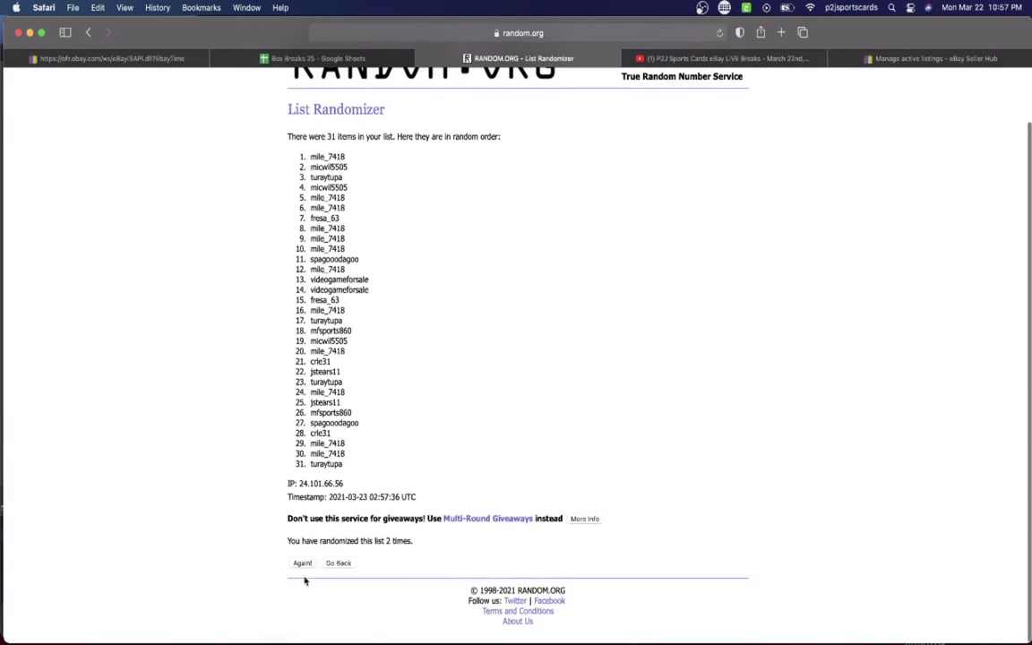
pyautogui.click(302, 565)
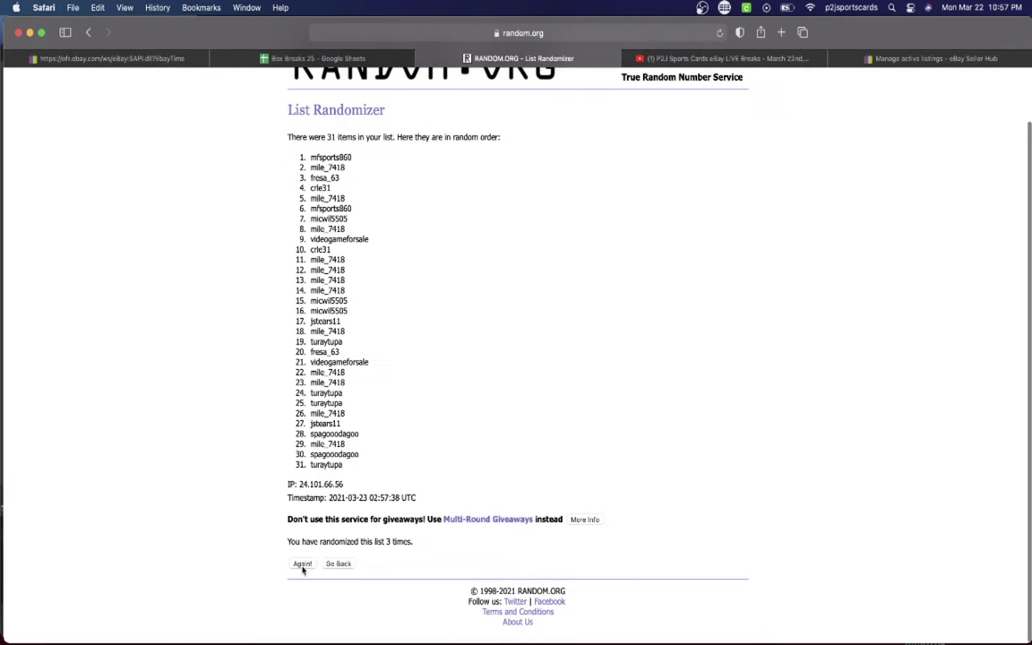
pyautogui.click(302, 566)
pyautogui.click(302, 564)
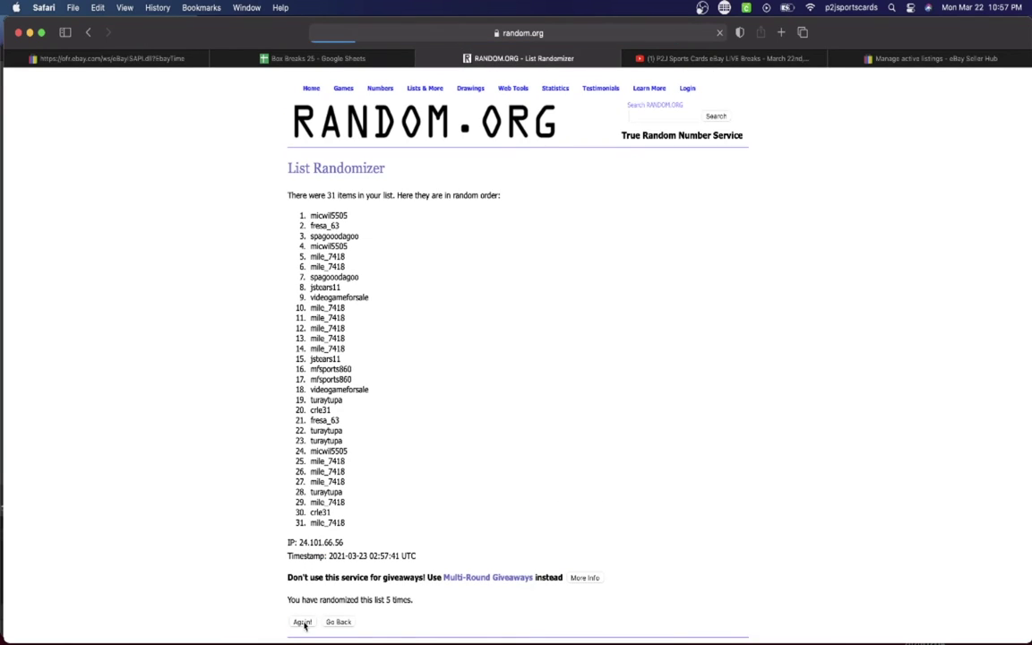
pyautogui.click(302, 623)
pyautogui.click(303, 565)
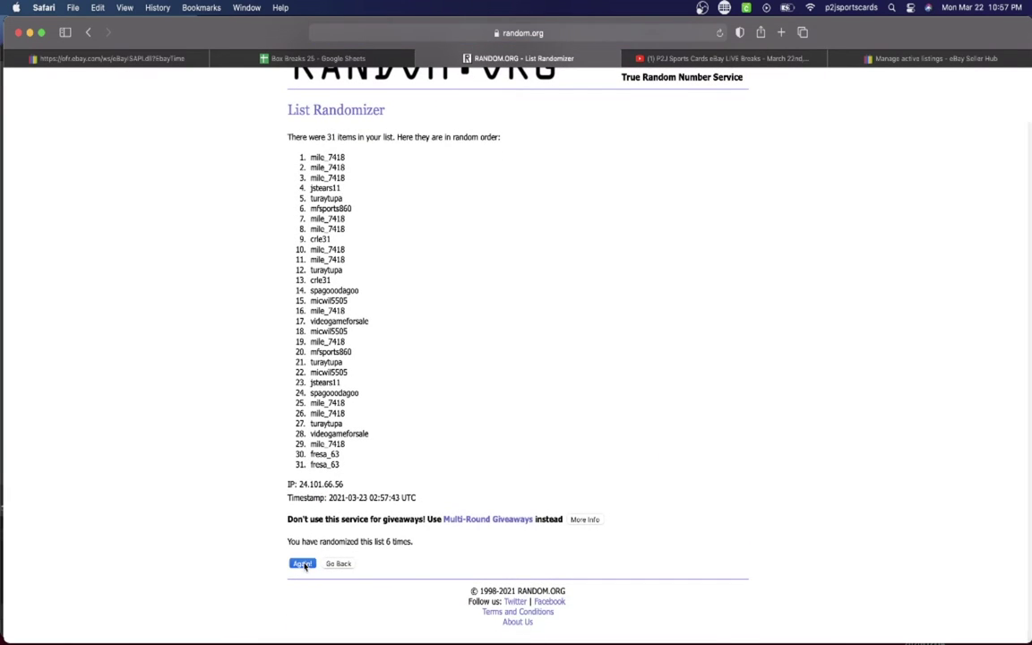
pyautogui.moveTo(280, 208)
pyautogui.mouseDown()
pyautogui.moveTo(393, 441)
pyautogui.moveTo(382, 530)
pyautogui.mouseUp()
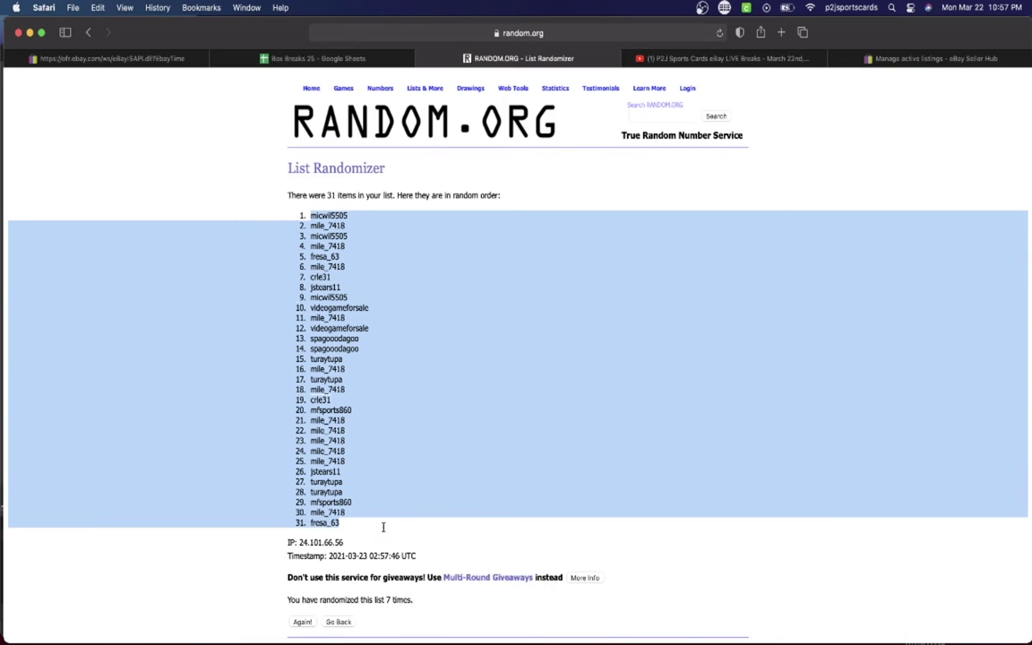
# Step: Paste the shuffled usernames into B1:B31 at font size 18 and autofit column B
pyautogui.click(391, 59)
pyautogui.press('super+v')
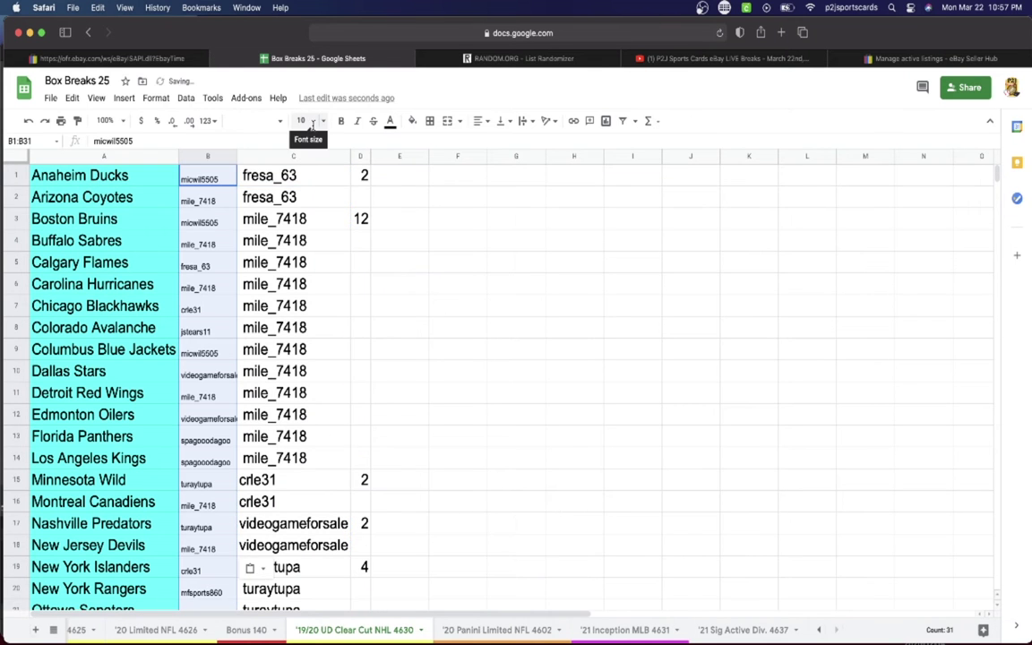
pyautogui.click(313, 123)
pyautogui.click(276, 282)
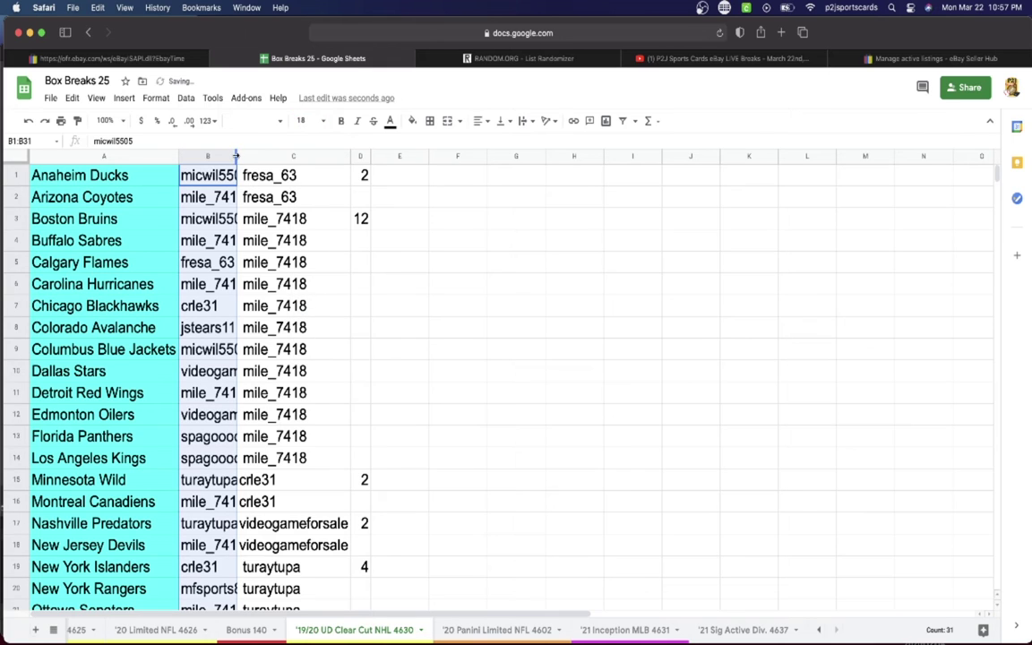
pyautogui.doubleClick(236, 156)
pyautogui.scroll(-5, 235, 170)
pyautogui.scroll(5, 236, 174)
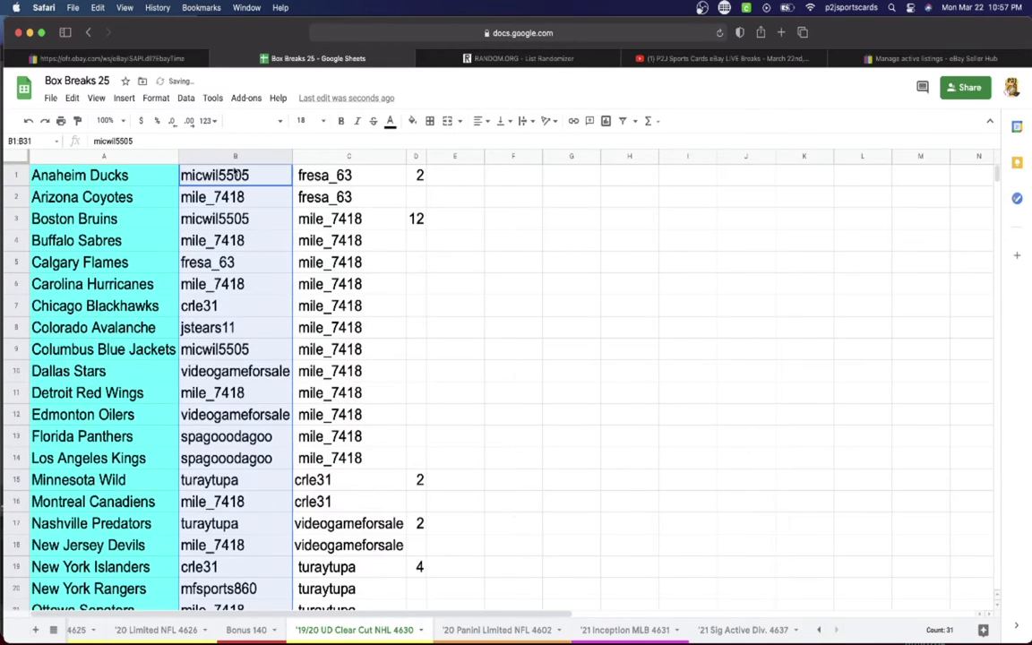
# Step: Step down column B from B1 to verify each team's username through Winnipeg Jets
pyautogui.click(235, 175)
pyautogui.press('Down')
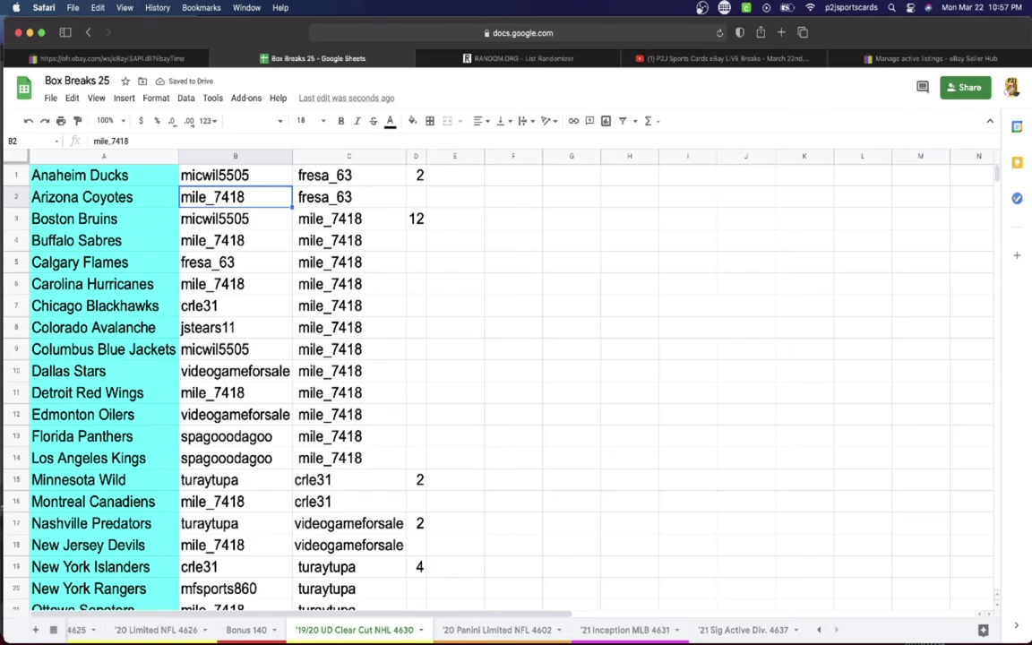
pyautogui.press('Down')
pyautogui.press('Down')
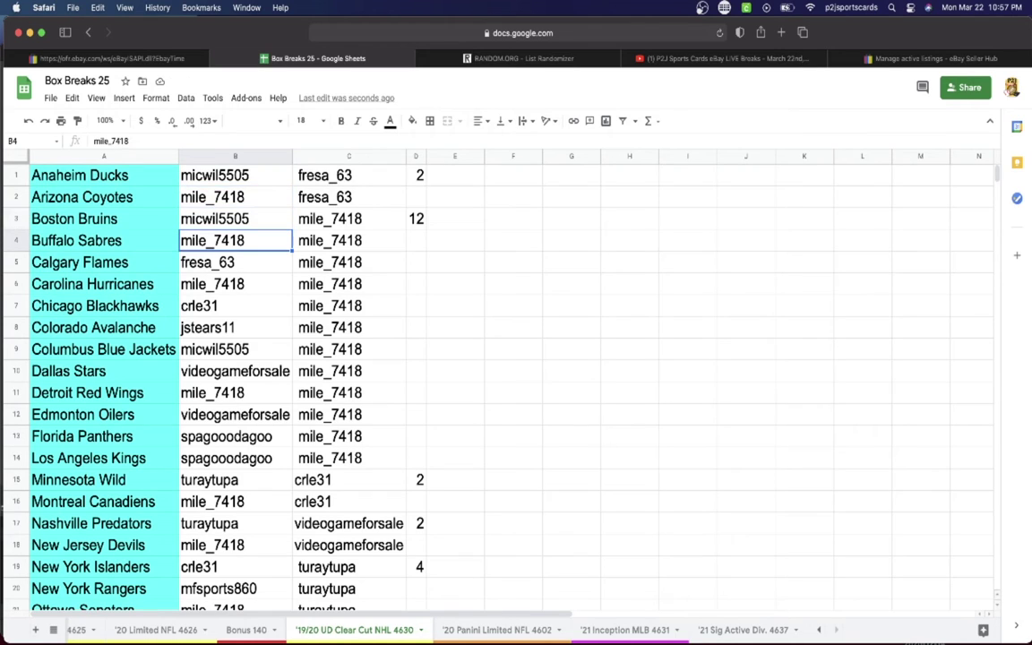
pyautogui.press('Down')
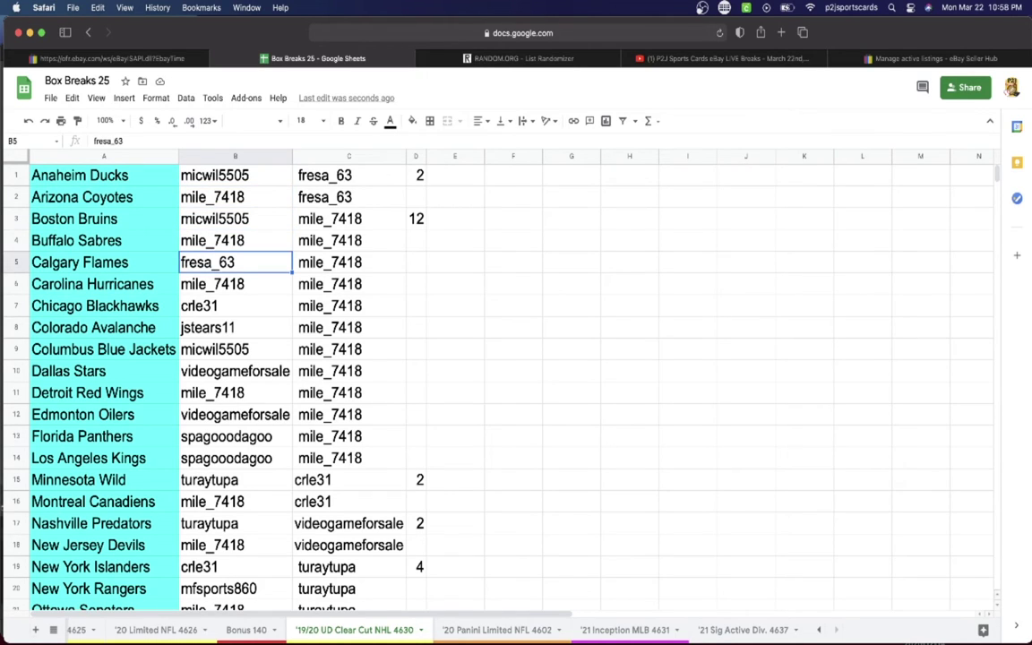
pyautogui.press('Down')
pyautogui.press('Down')
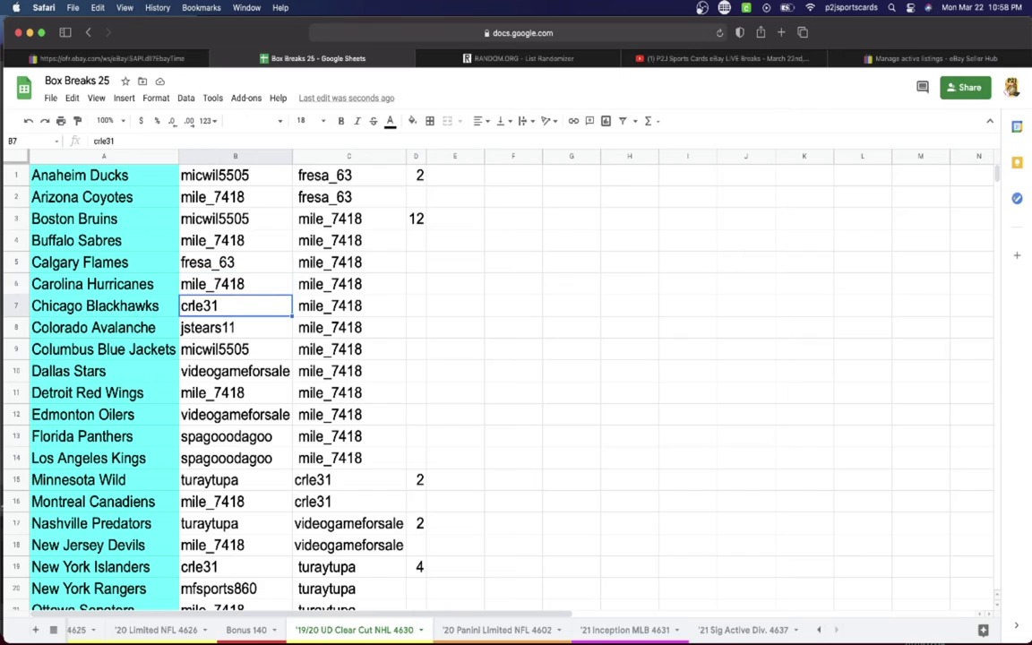
pyautogui.press('Down')
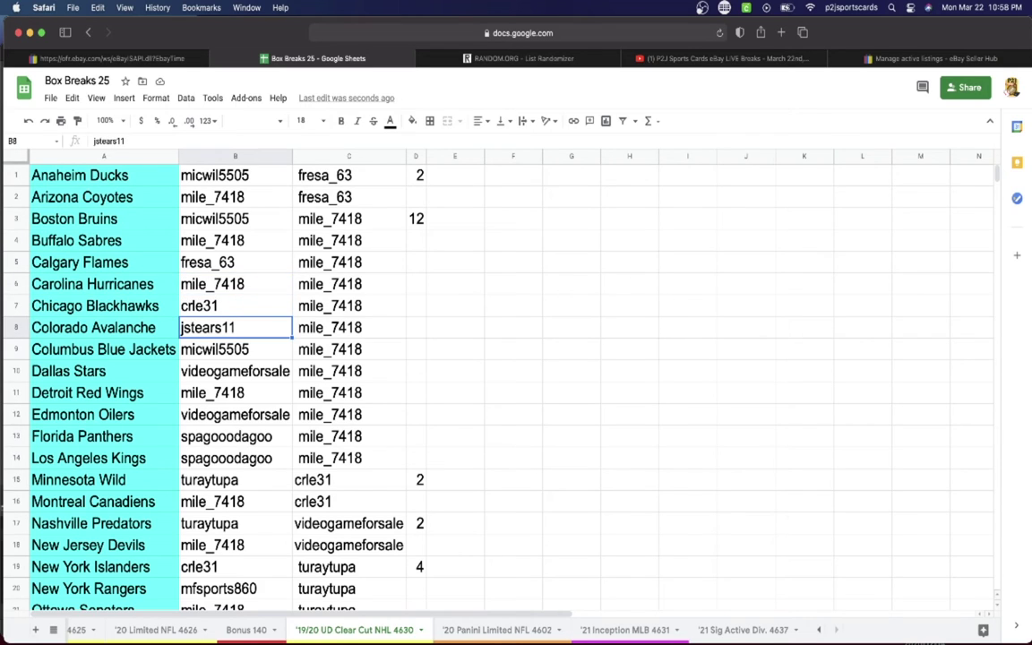
pyautogui.press('Down')
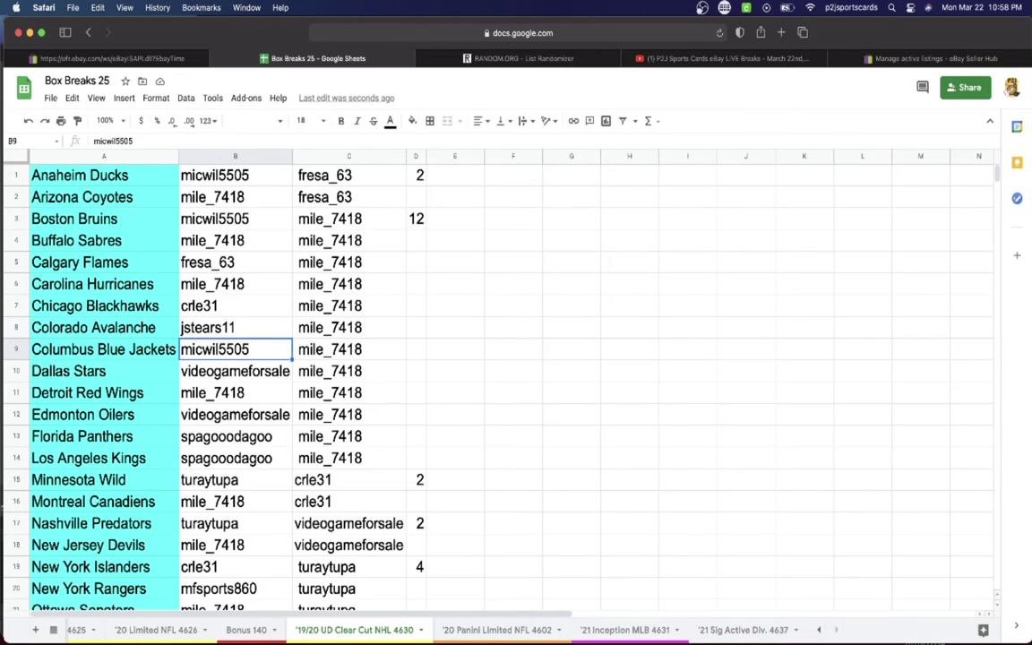
pyautogui.press('Down')
pyautogui.press('Down')
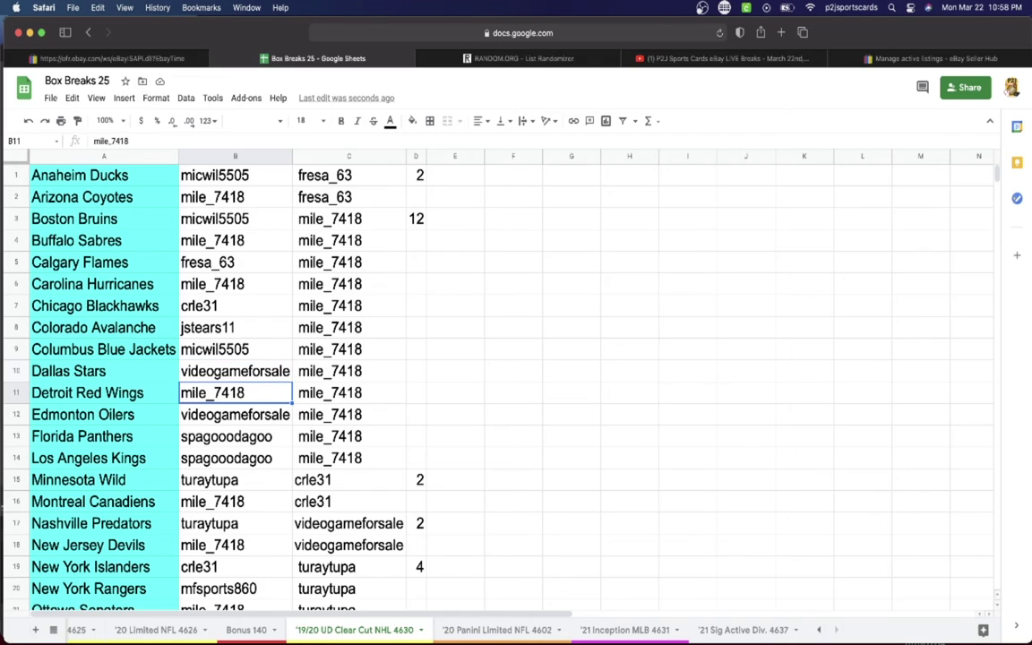
pyautogui.press('Down')
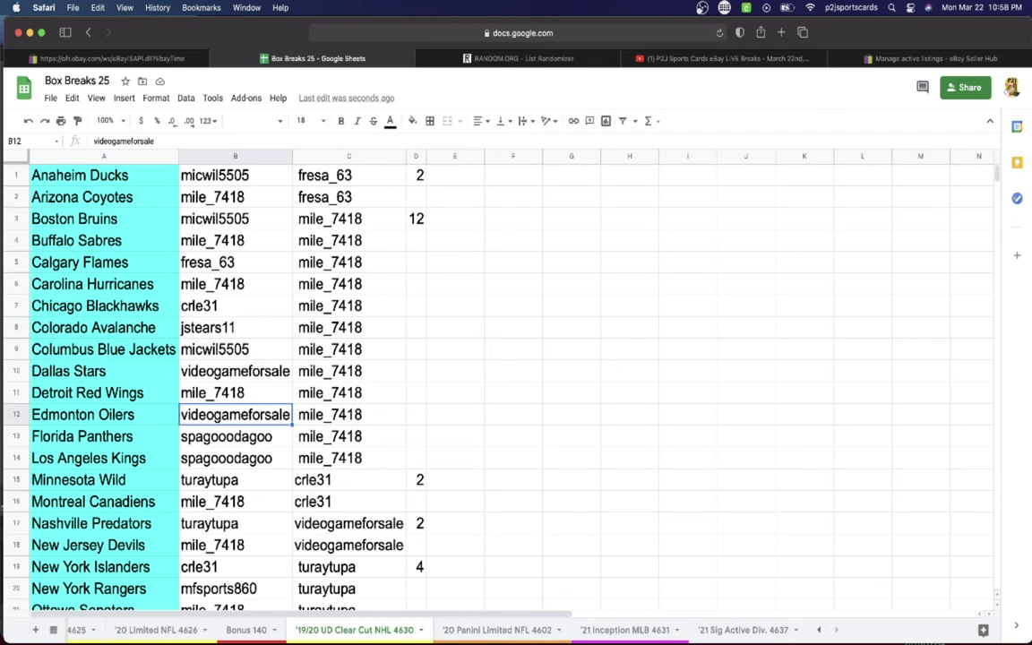
pyautogui.press('Down')
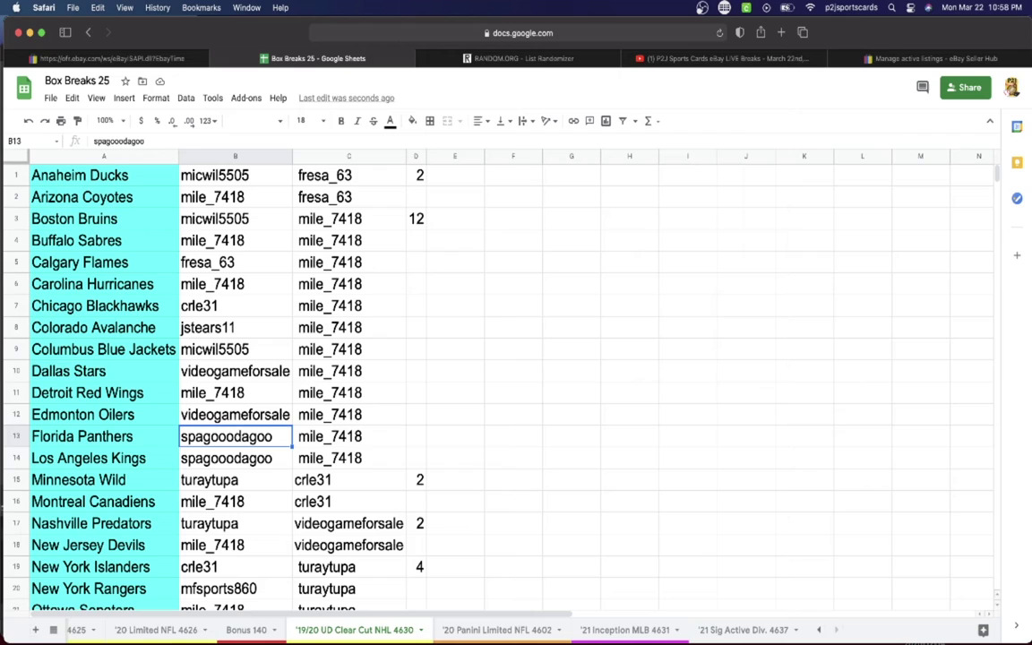
pyautogui.press('Down')
pyautogui.press('Down')
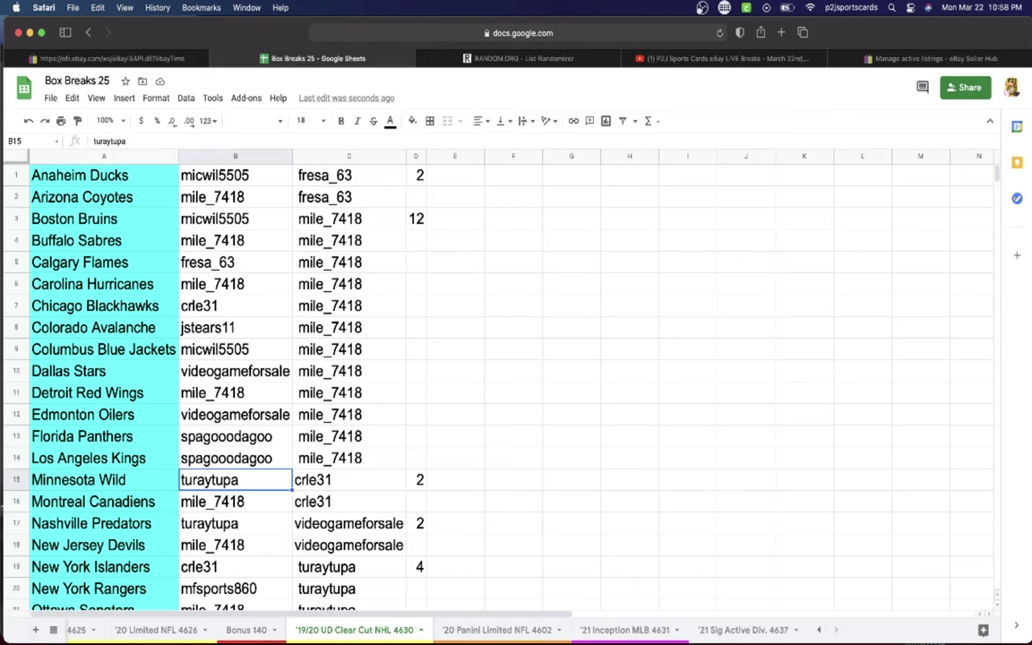
pyautogui.press('Down')
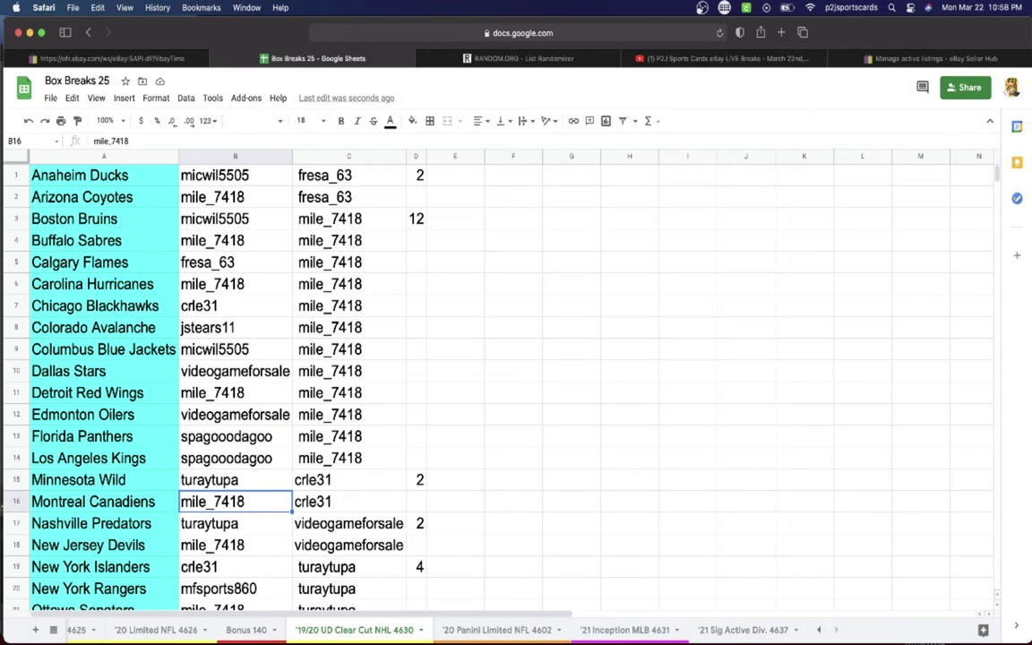
pyautogui.press('Down')
pyautogui.press('Down')
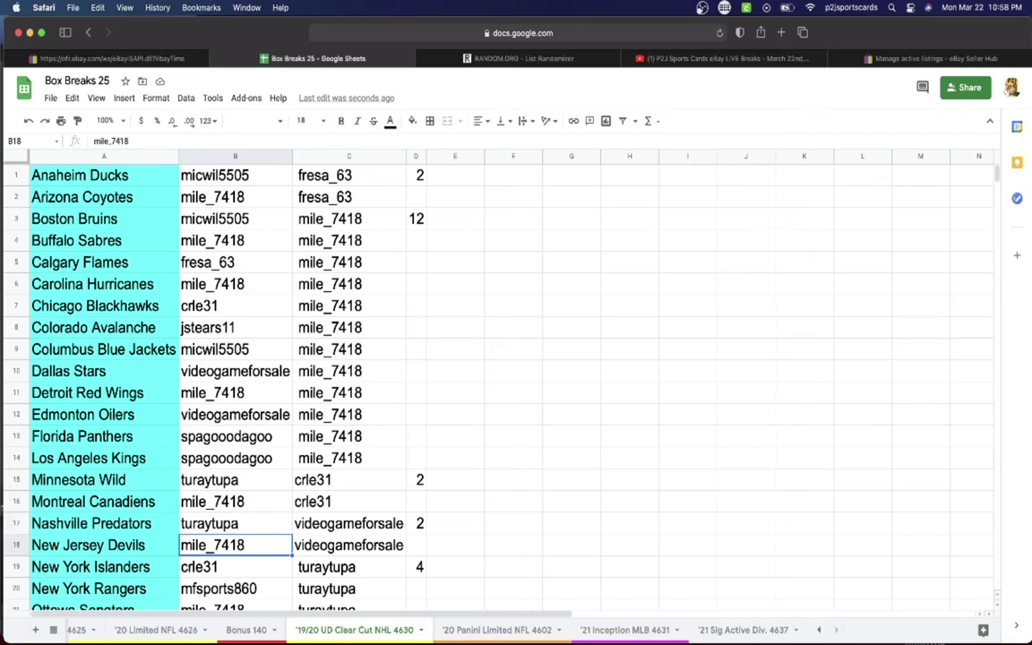
pyautogui.press('Down')
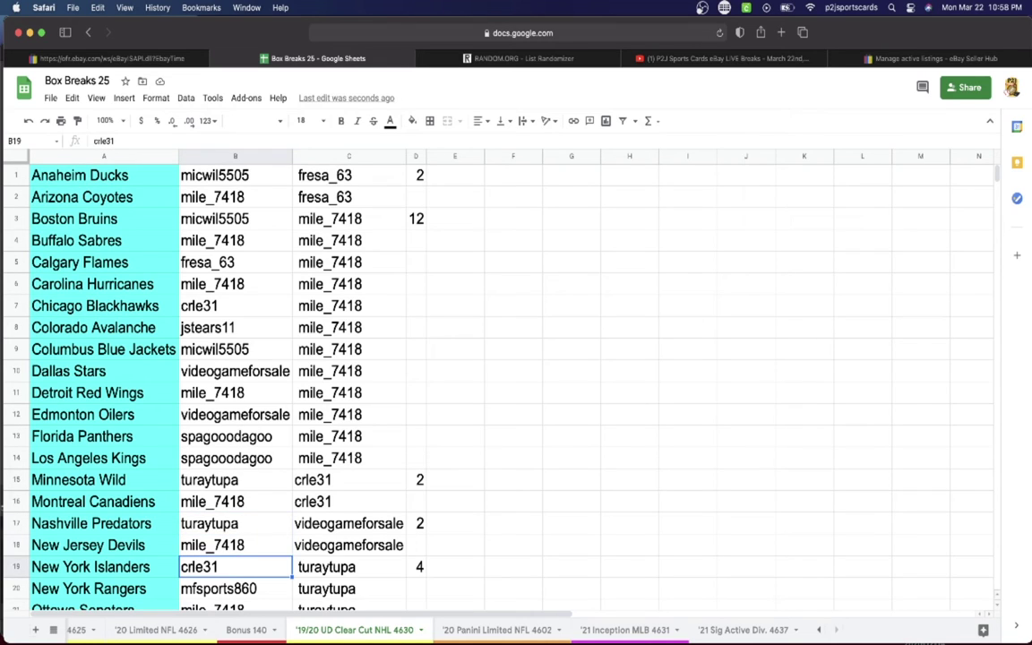
pyautogui.press('Down')
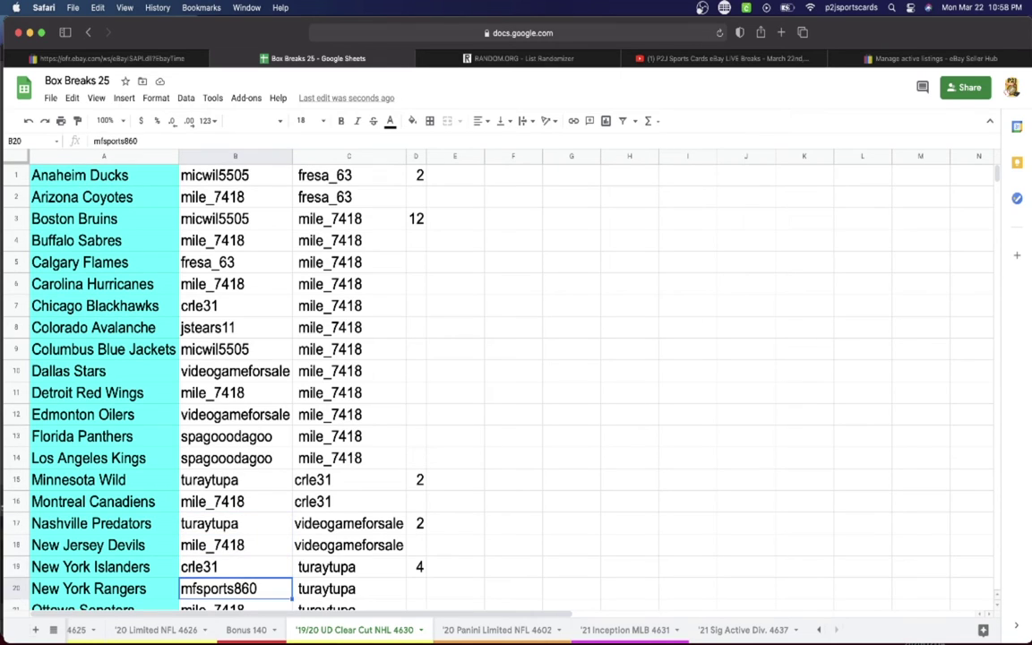
pyautogui.press('Down')
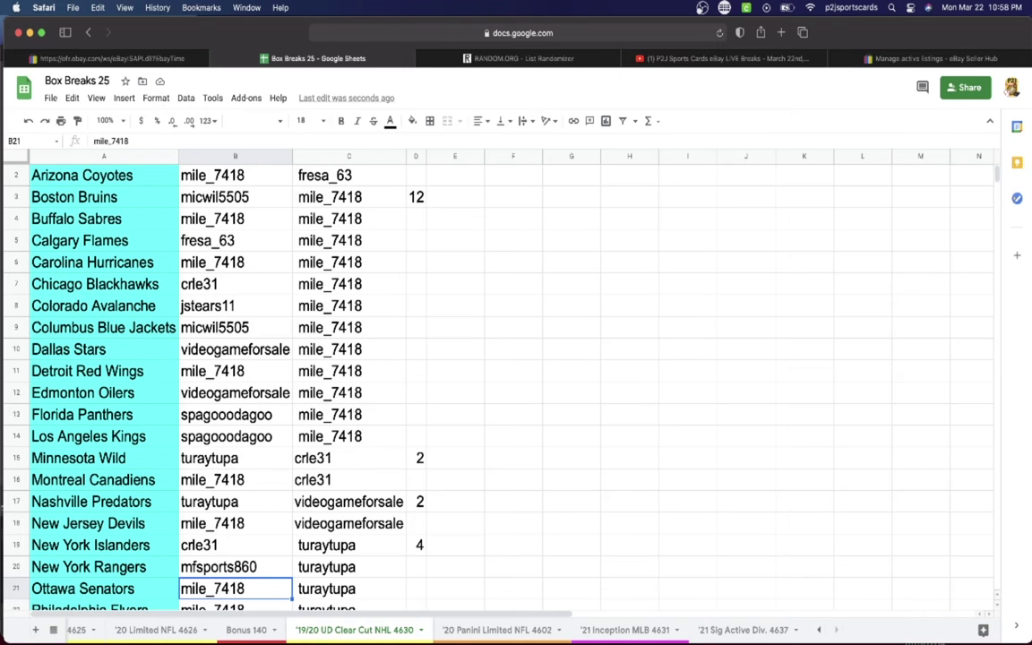
pyautogui.press('Down')
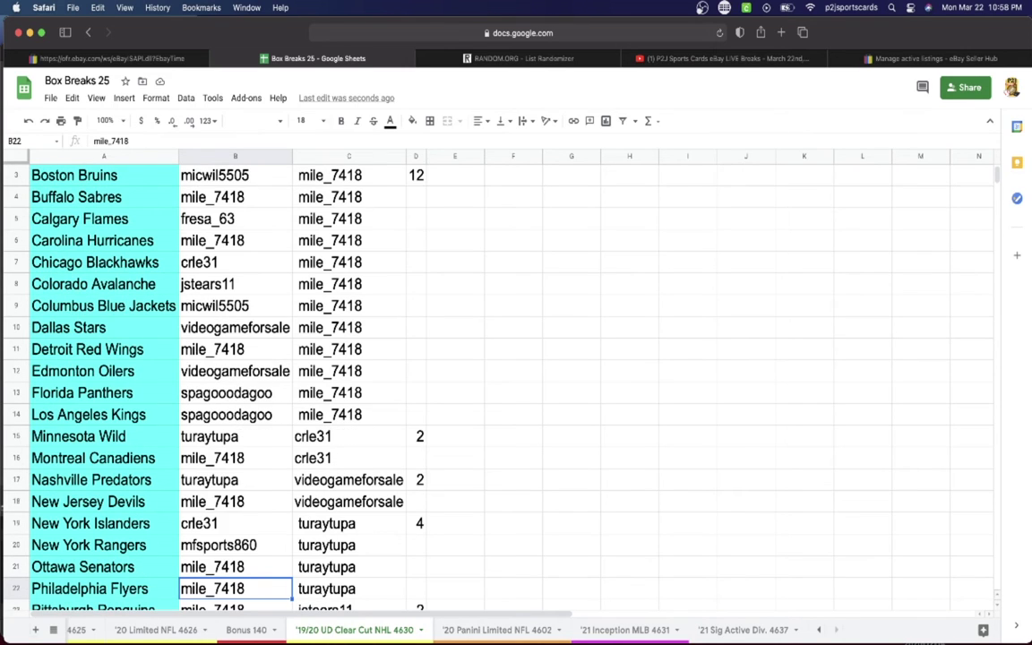
pyautogui.press('Down')
pyautogui.press('Down')
pyautogui.press('Down')
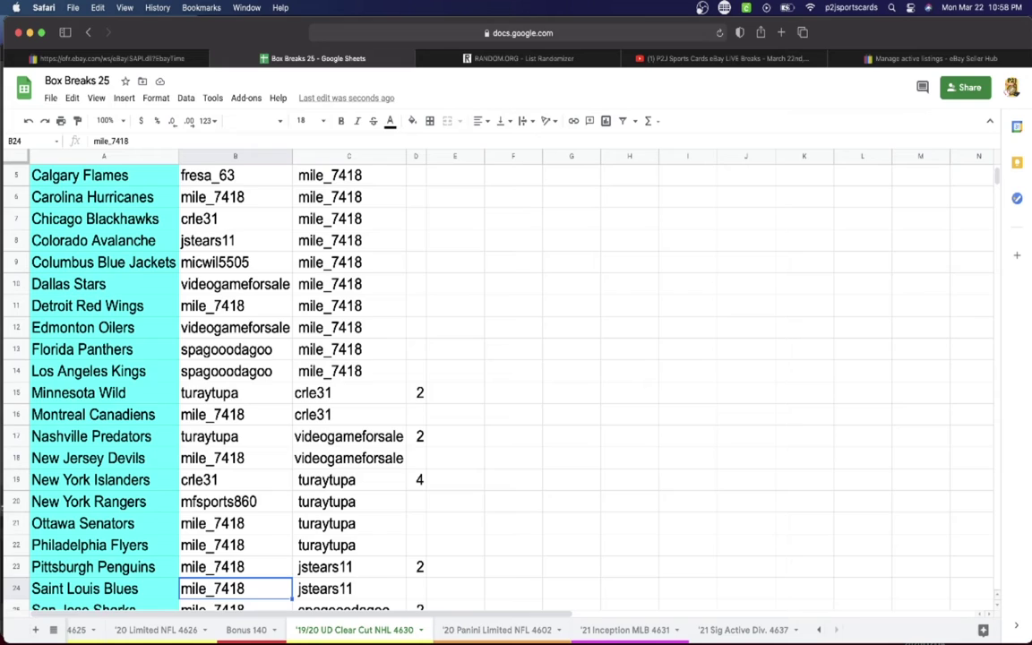
pyautogui.press('Down')
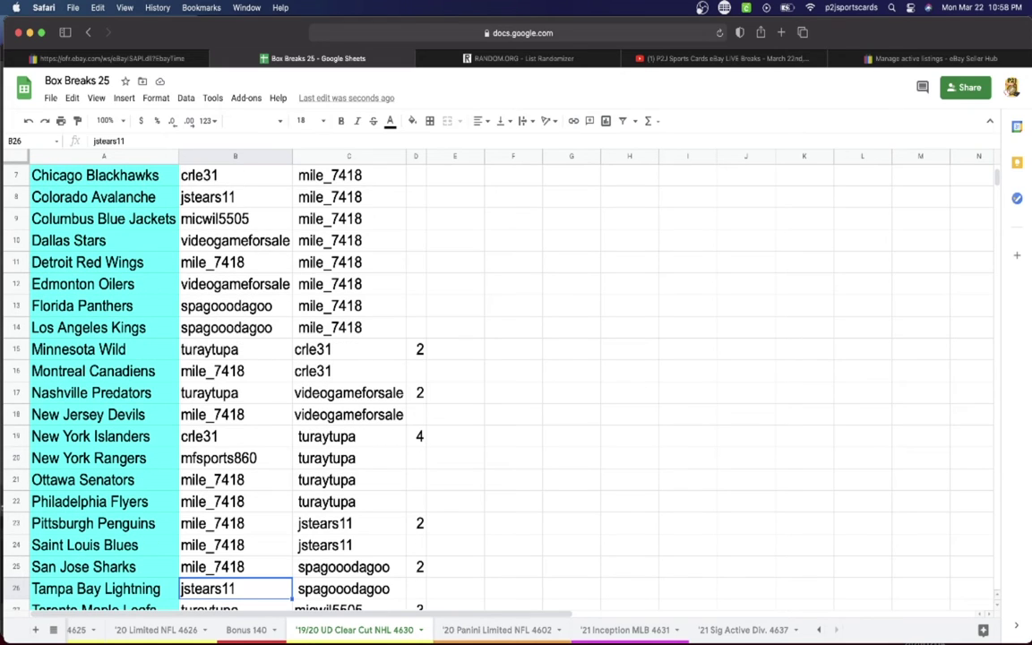
pyautogui.press('Down')
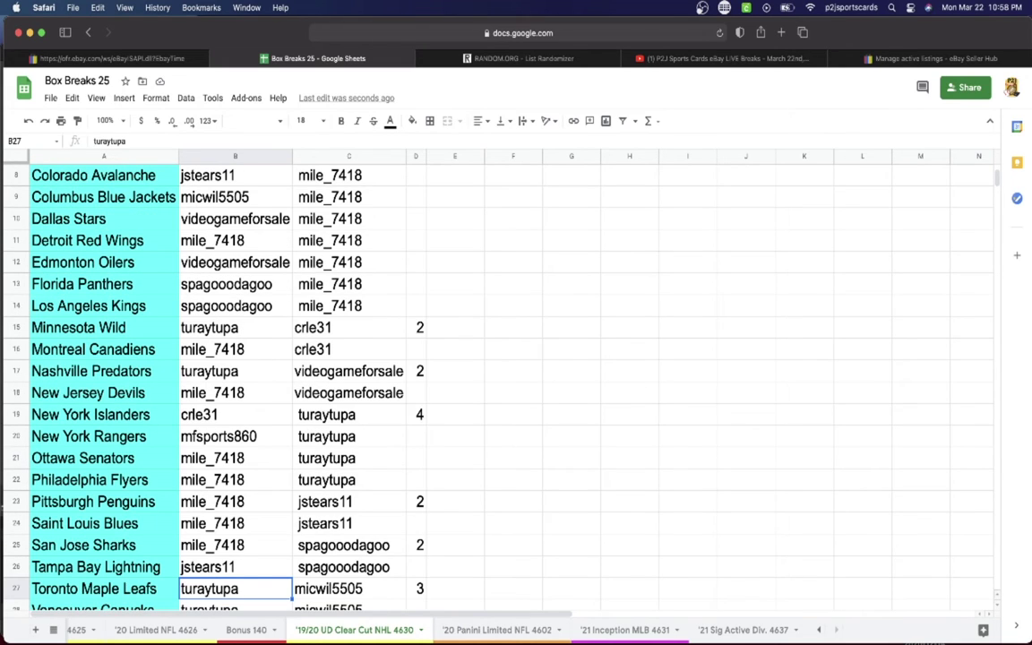
pyautogui.press('Down')
pyautogui.press('Down')
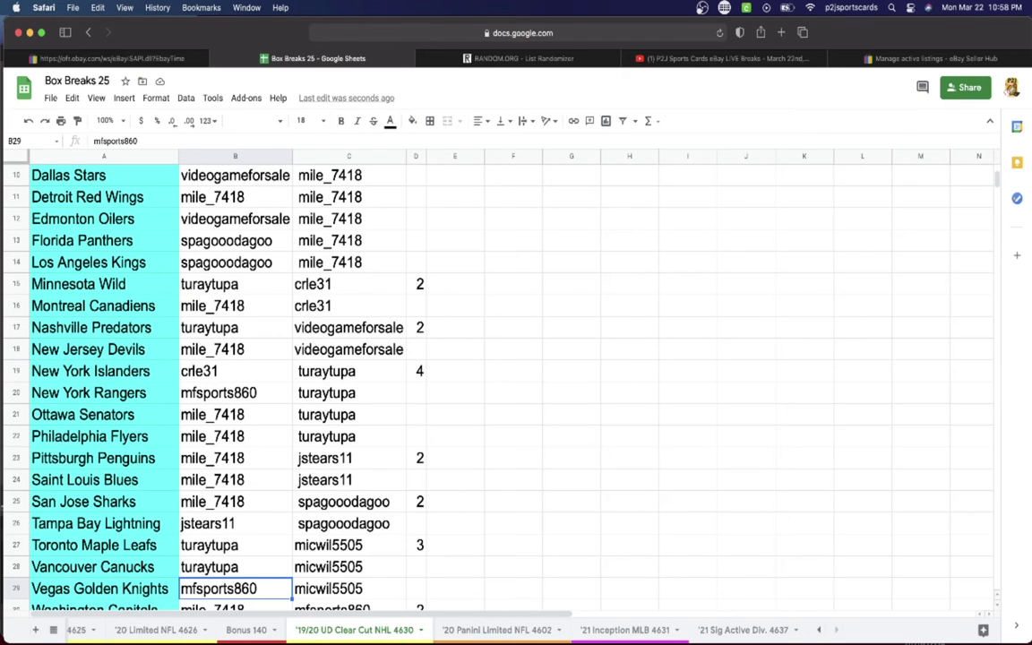
pyautogui.press('Down')
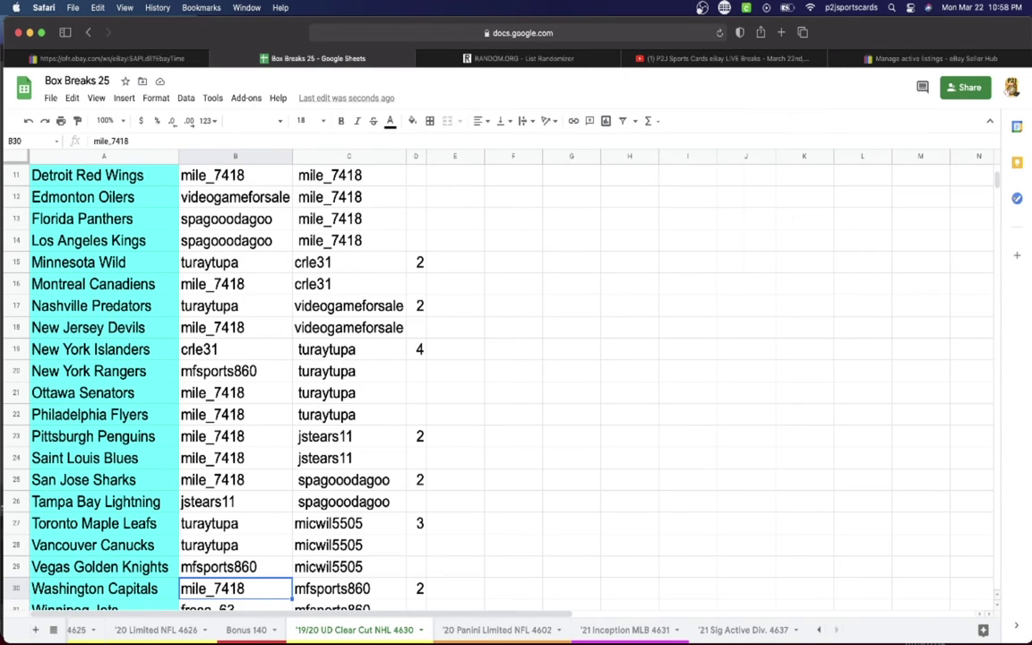
pyautogui.press('Down')
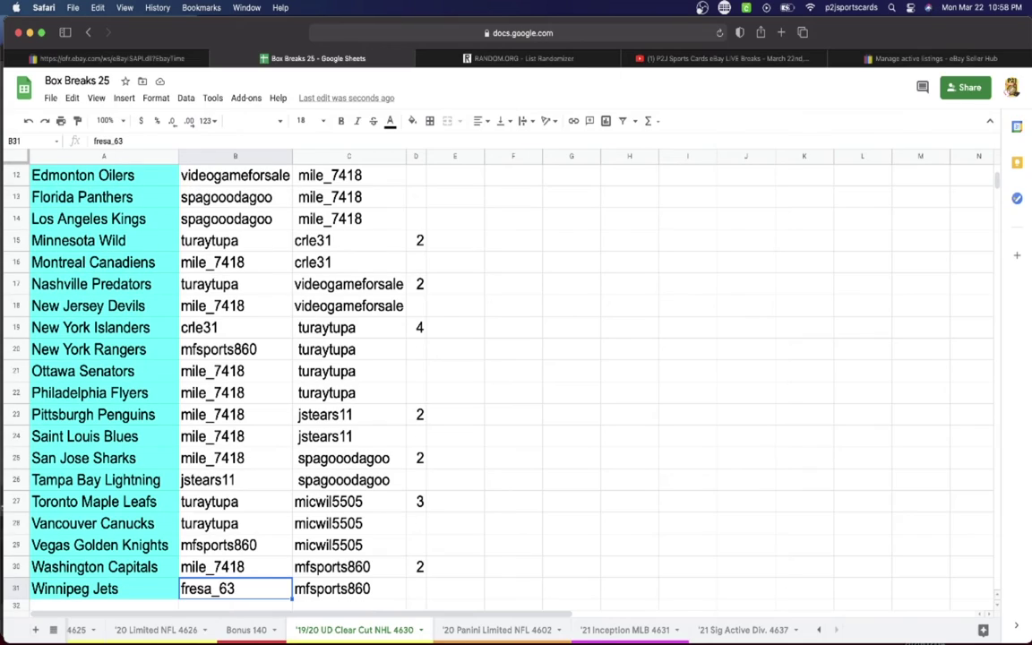
pyautogui.press('Up')
pyautogui.press('Up')
pyautogui.press('Up')
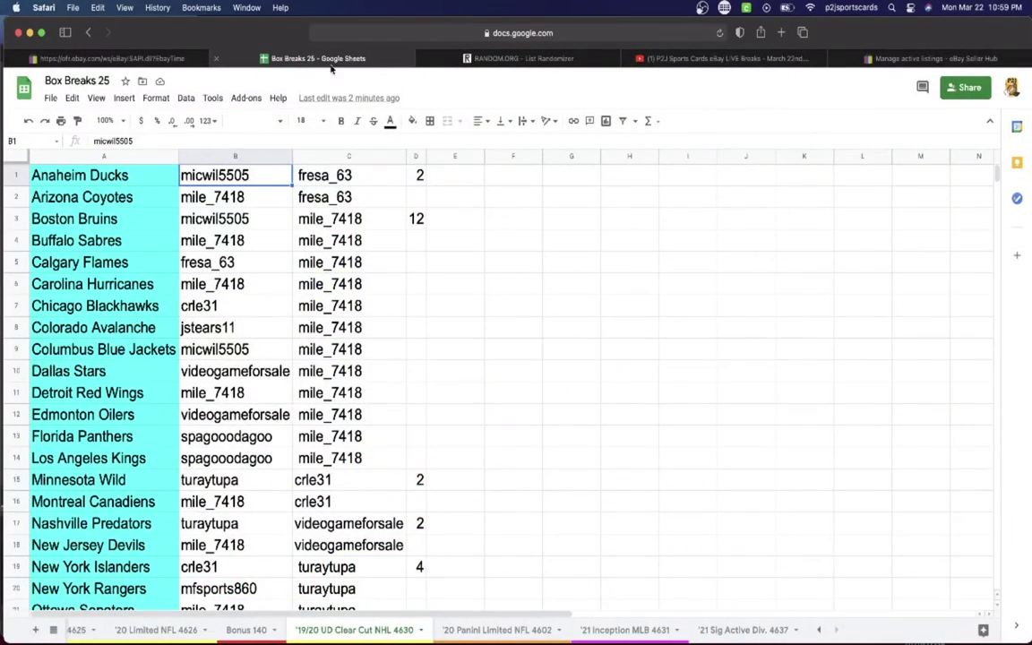
pyautogui.click(340, 121)
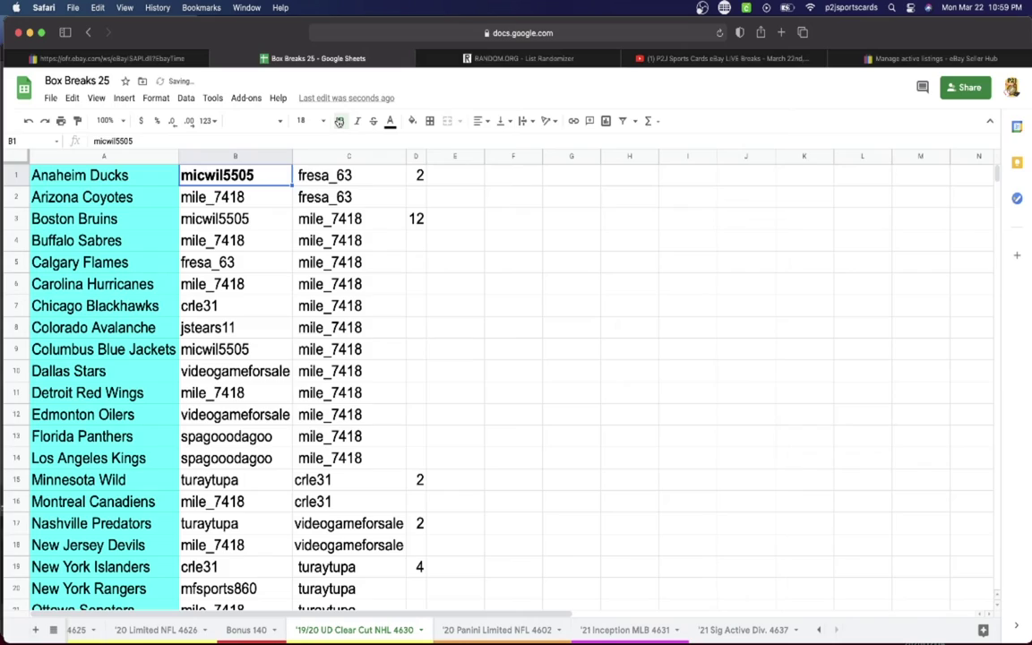